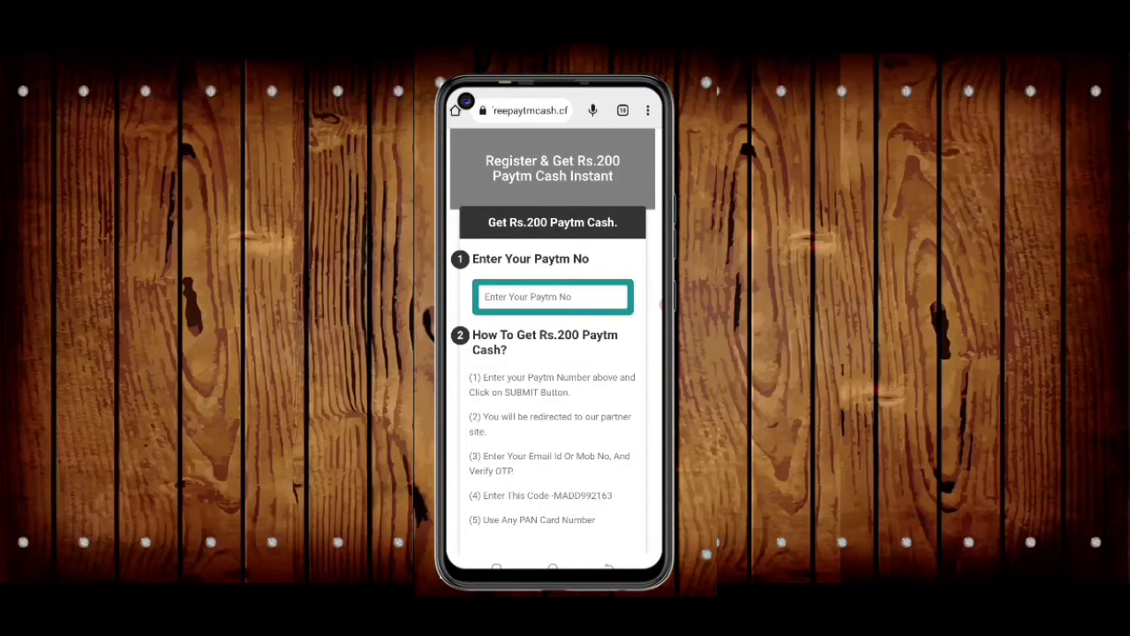
scroll(552, 353, down, 2)
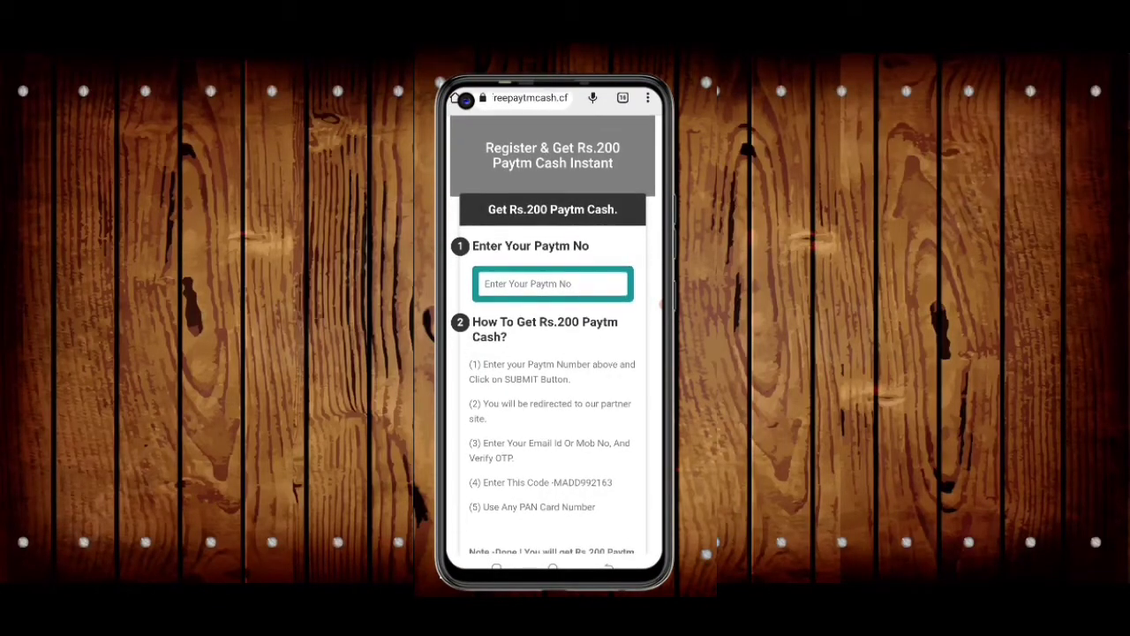
scroll(552, 353, down, 2)
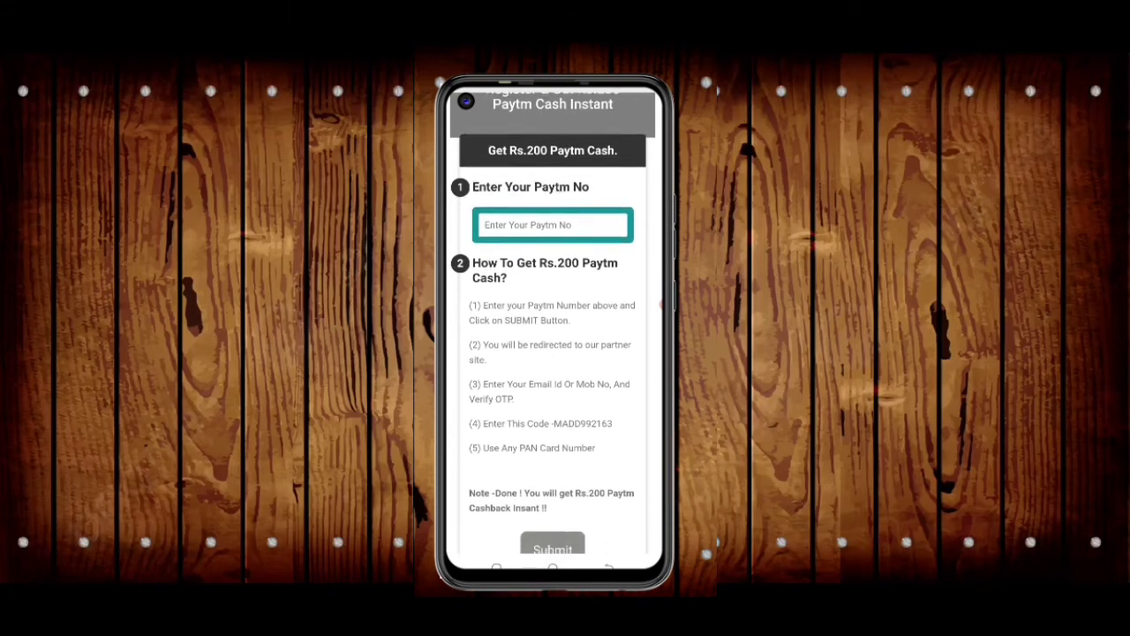